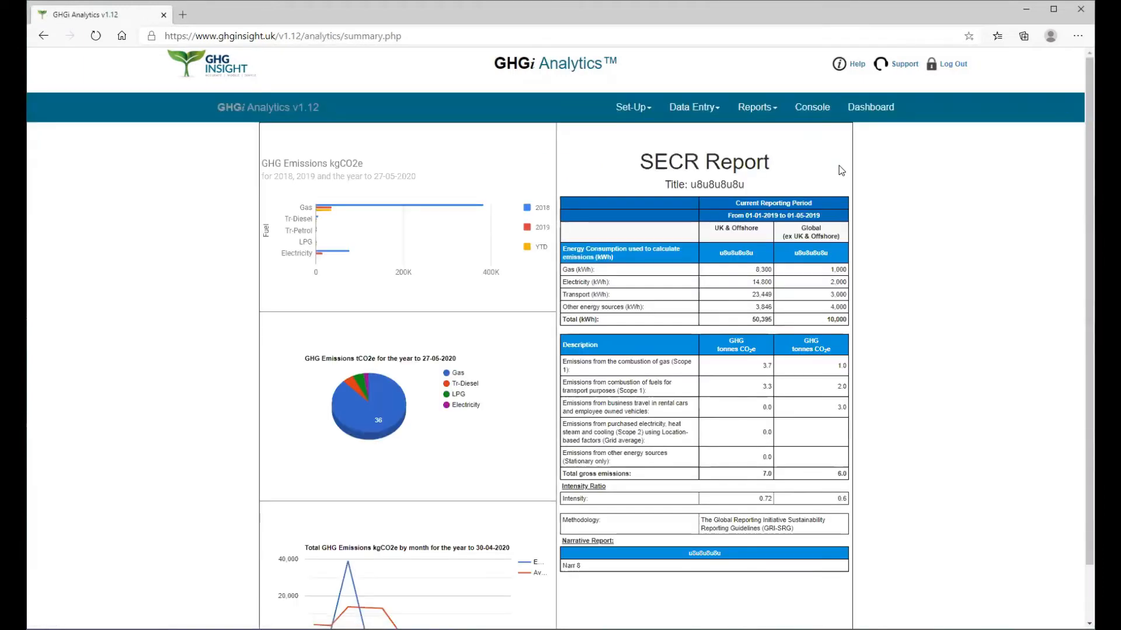
Step: Open the Show/Hide data items settings and review the options for electricity meters, gas meters and other fuel supply points
left_click(641, 113)
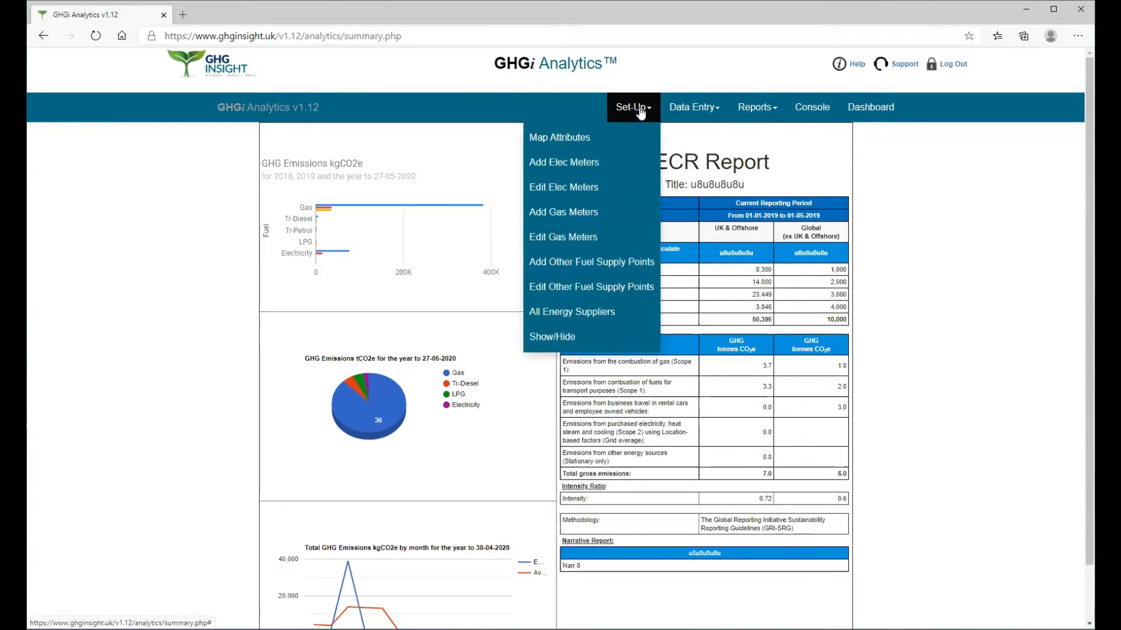
left_click(564, 339)
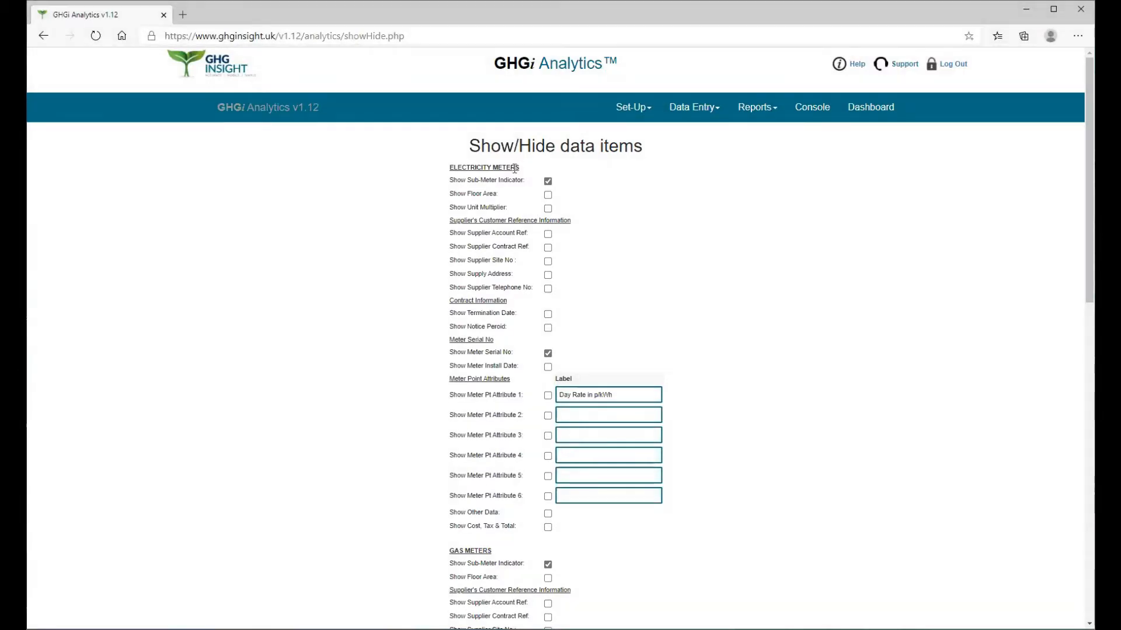
scroll(503, 484, "down", 8)
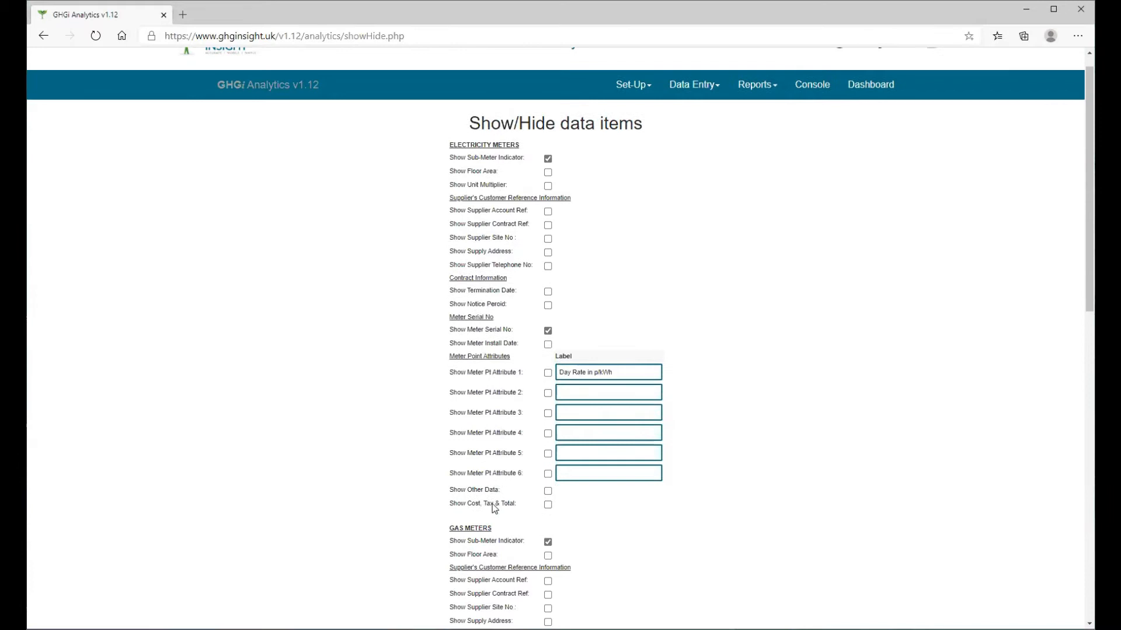
scroll(486, 497, "down", 2)
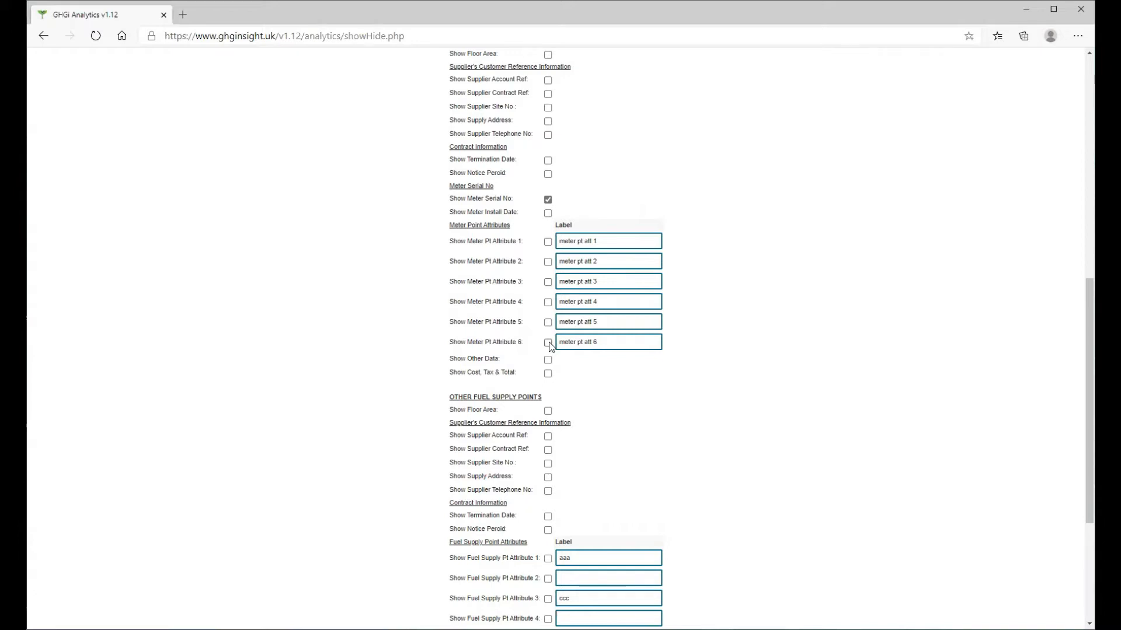
scroll(548, 347, "up", 9)
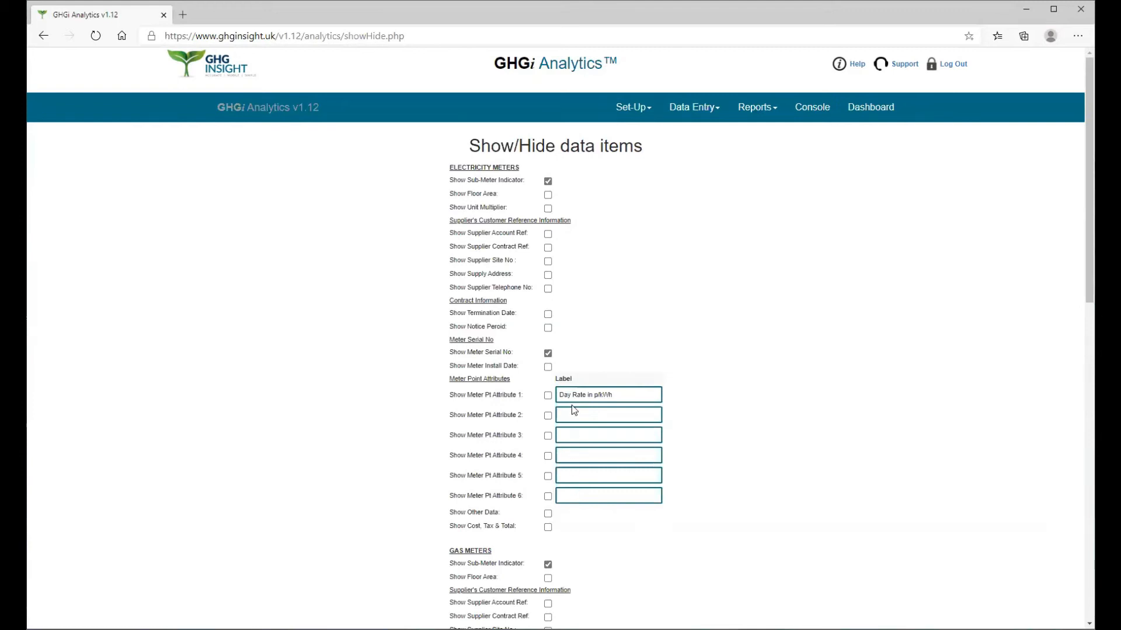
Step: Show electricity Meter Pt Attributes 1 and 2, label attribute 2 "Meter Supplier", and save the changes
left_click_drag(563, 394, 618, 396)
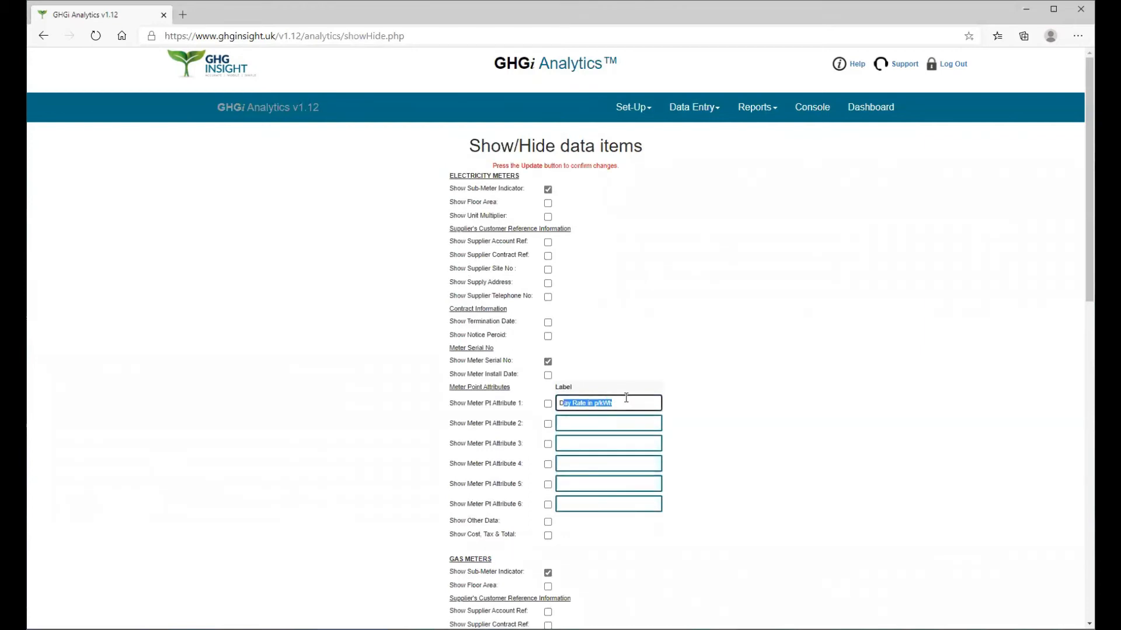
left_click(548, 404)
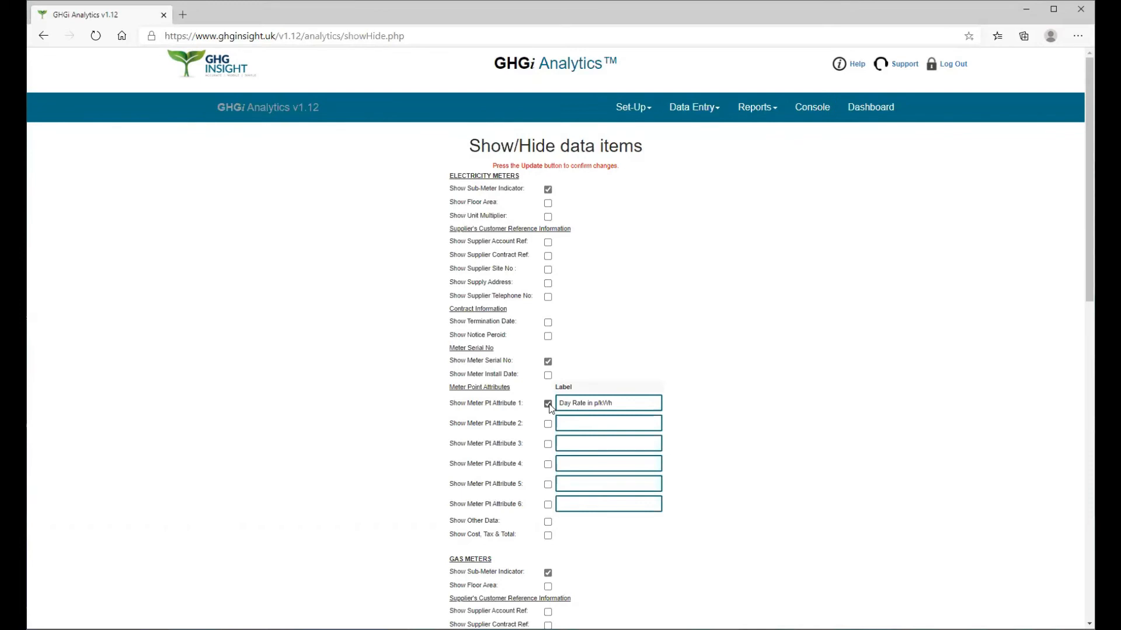
left_click(547, 425)
left_click(567, 420)
type("Meter Supplier")
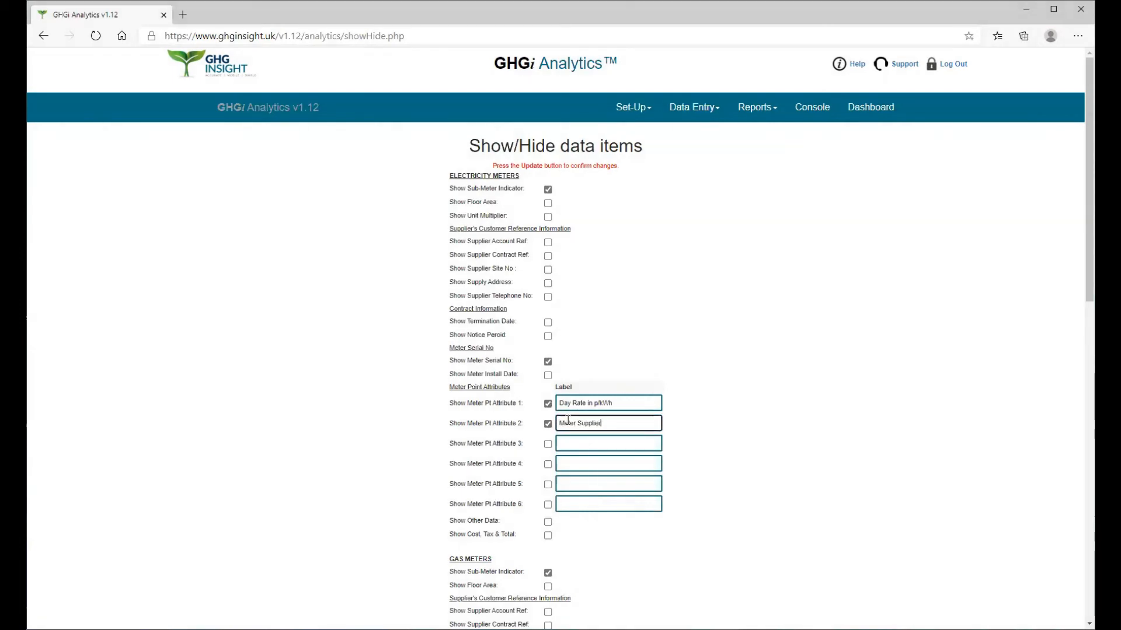
double_click(549, 425)
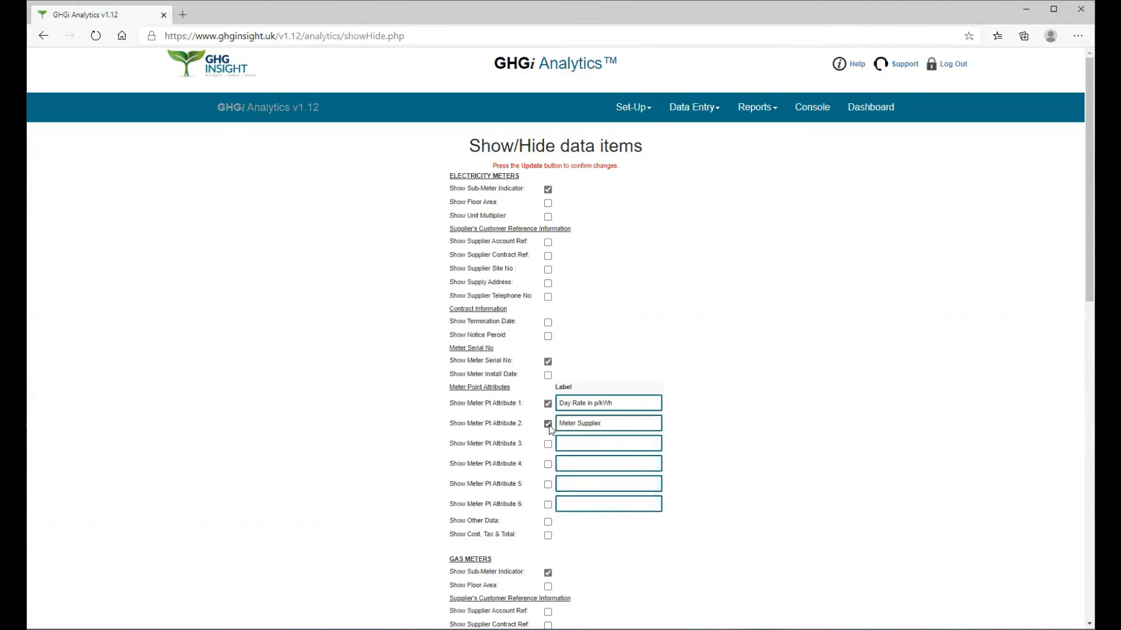
scroll(551, 438, "down", 15)
left_click(555, 597)
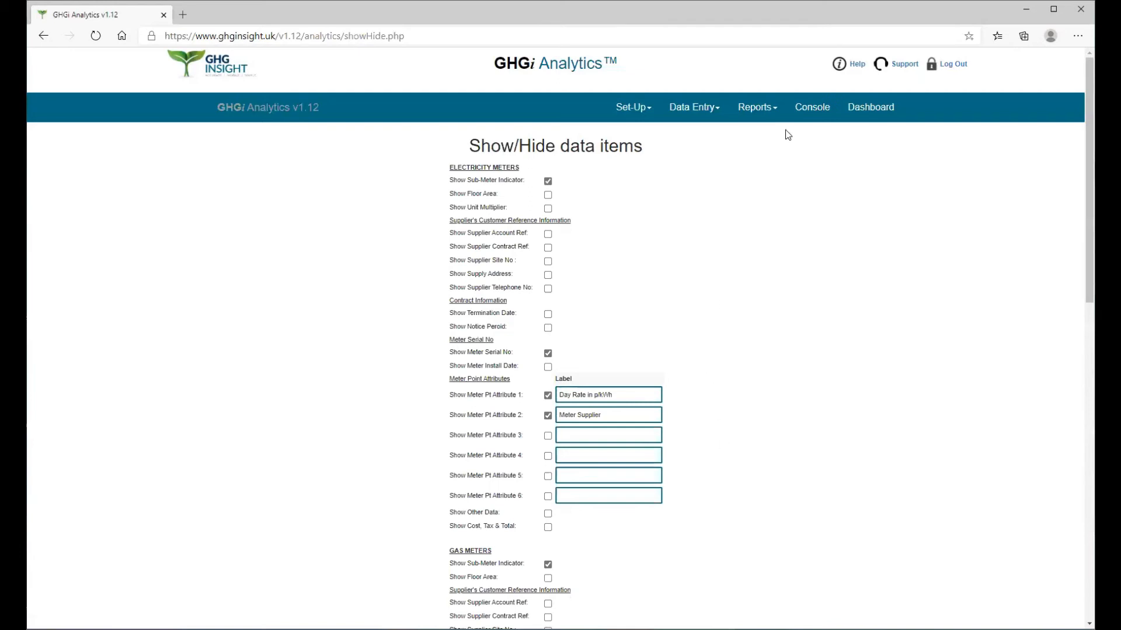
Step: Open the HQ electricity meter with site code Wood12345HQ for editing and examine its Day Rate in p/kWh and Meter Supplier fields
left_click(636, 114)
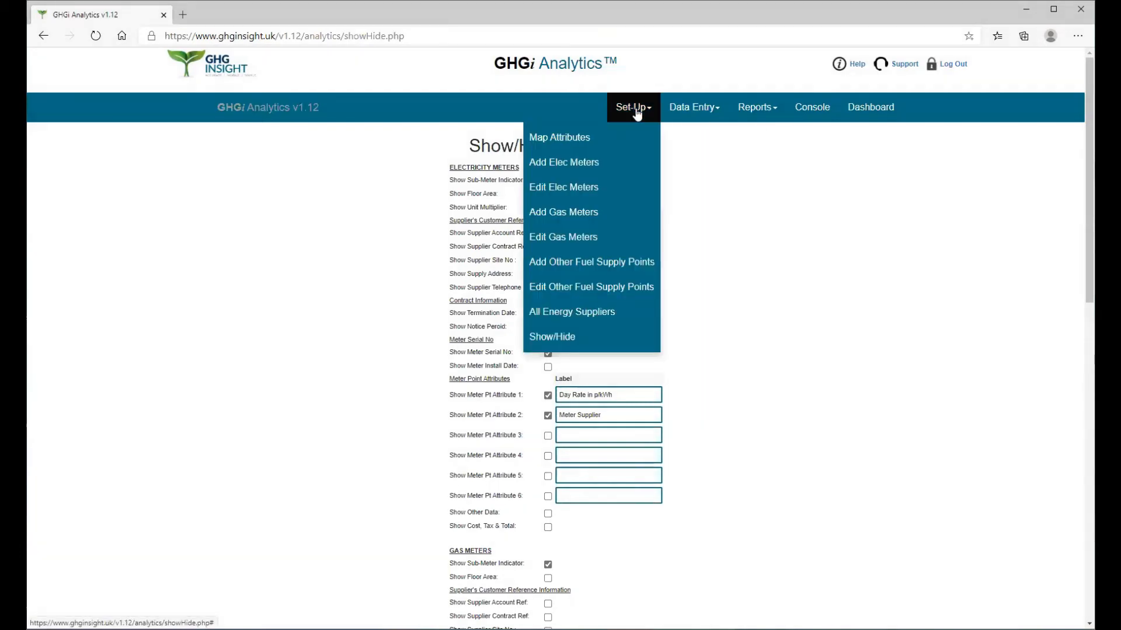
left_click(580, 188)
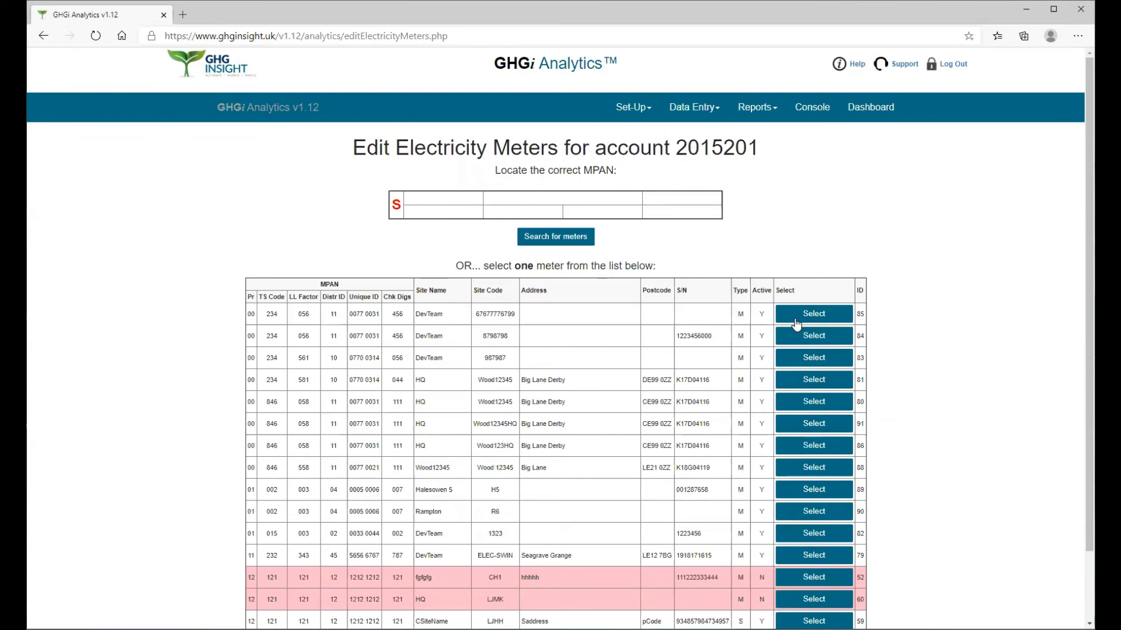
left_click(810, 429)
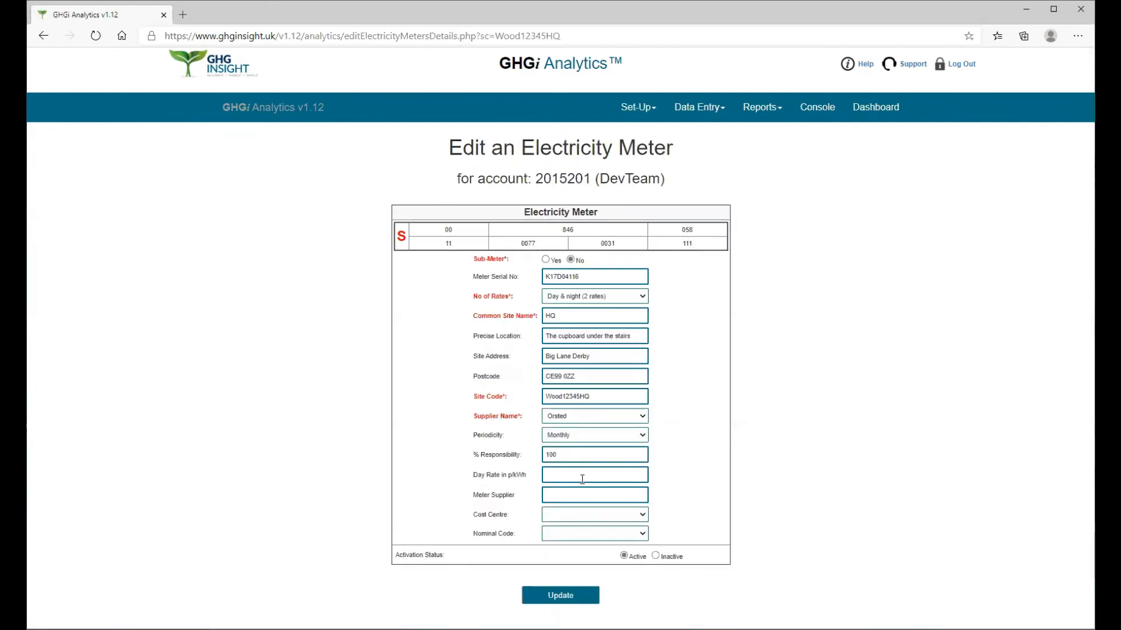
left_click(556, 477)
left_click(547, 497)
left_click_drag(516, 495, 472, 495)
Step: Return to the Show/Hide data items settings and hide electricity Meter Pt Attributes 1 and 2
left_click(646, 111)
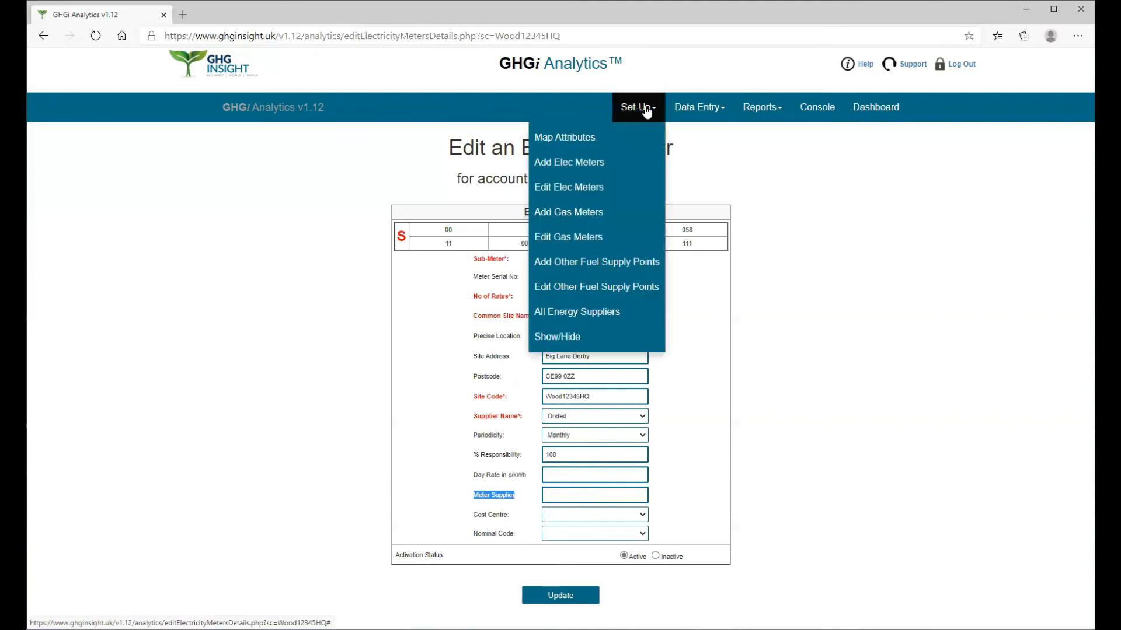
left_click(567, 338)
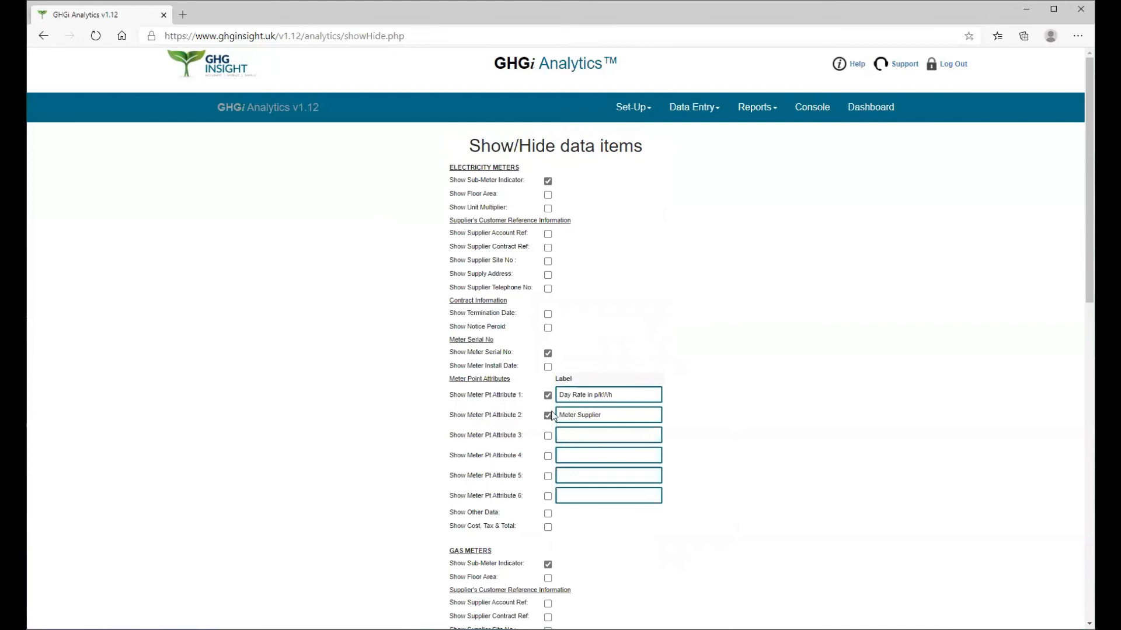
left_click(548, 416)
left_click(548, 404)
Step: Show the gas meters' floor area, all supplier's customer reference items, termination date and notice period
scroll(752, 363, "down", 6)
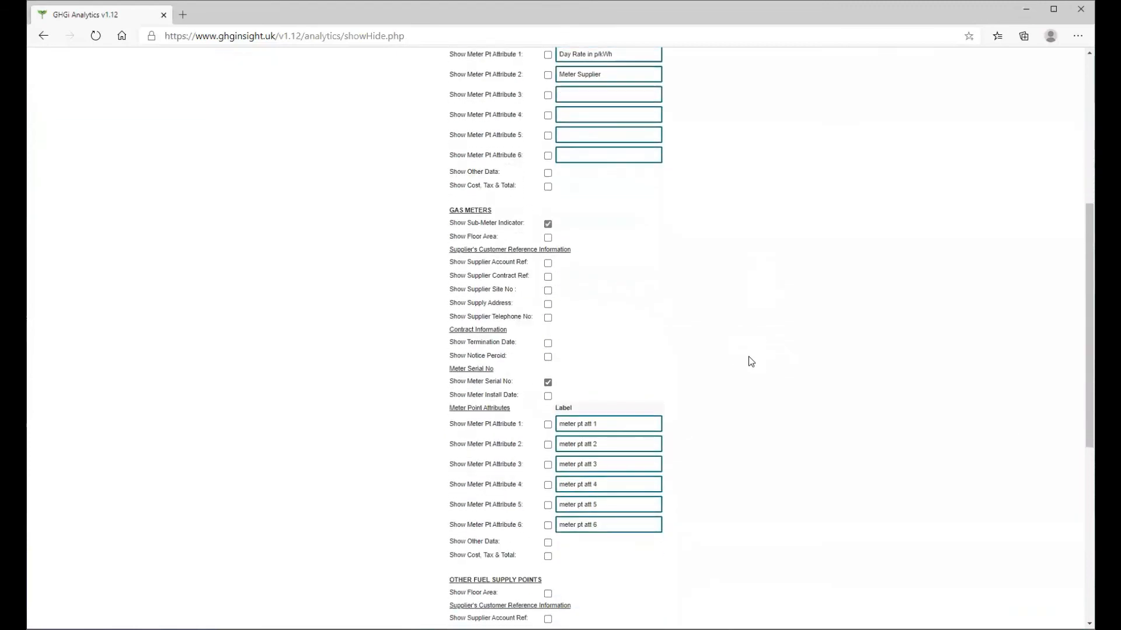
scroll(599, 241, "up", 2)
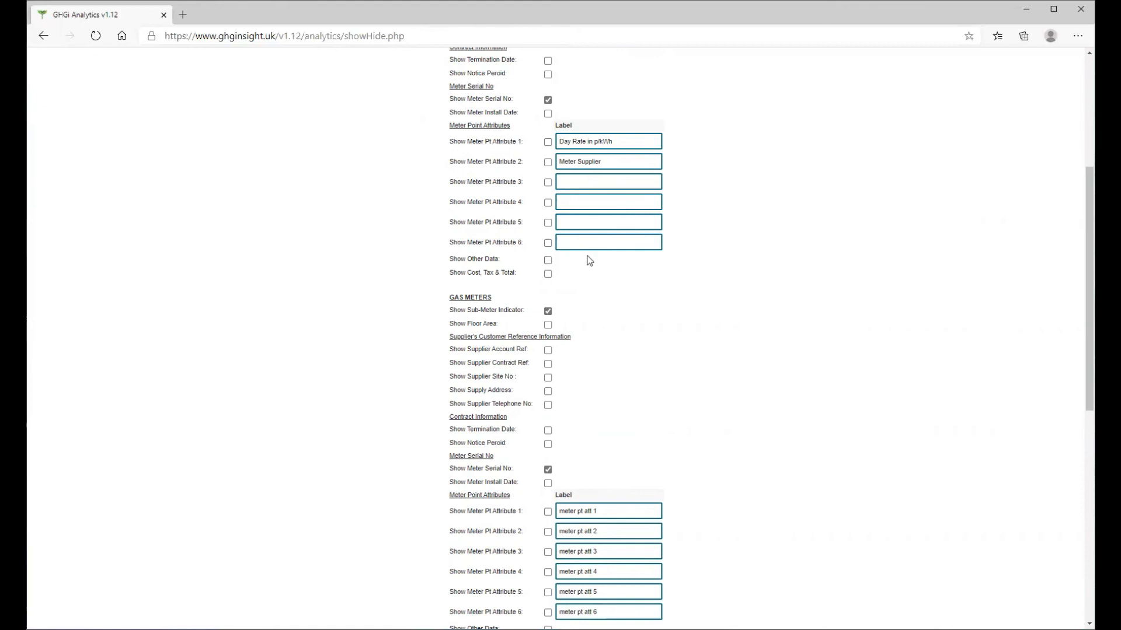
scroll(599, 256, "down", 5)
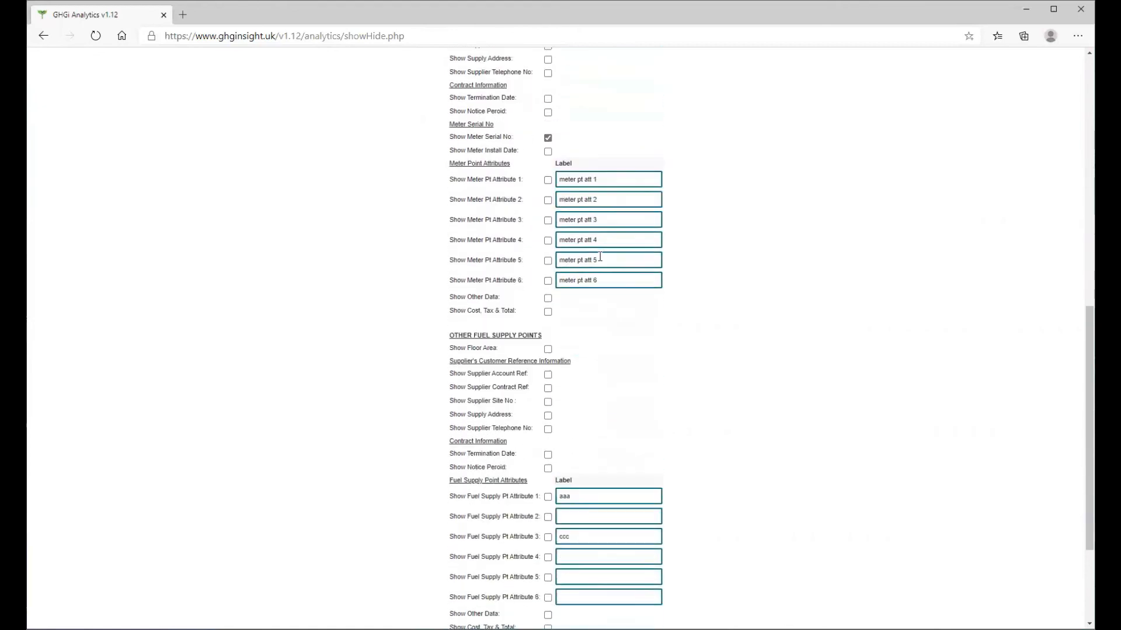
scroll(600, 256, "down", 3)
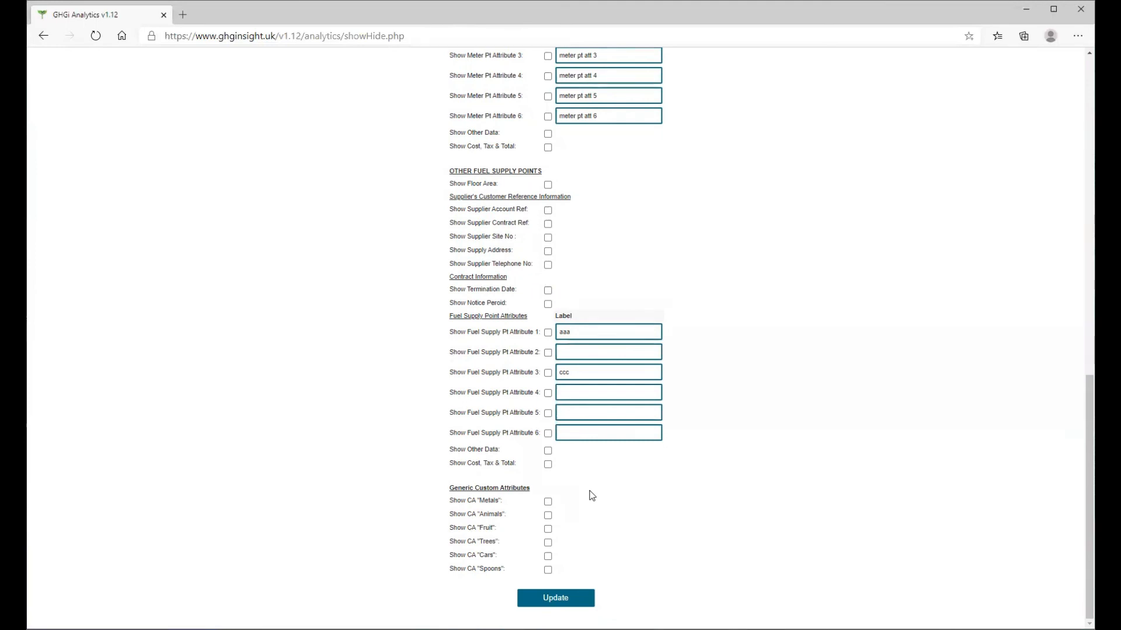
scroll(720, 463, "up", 12)
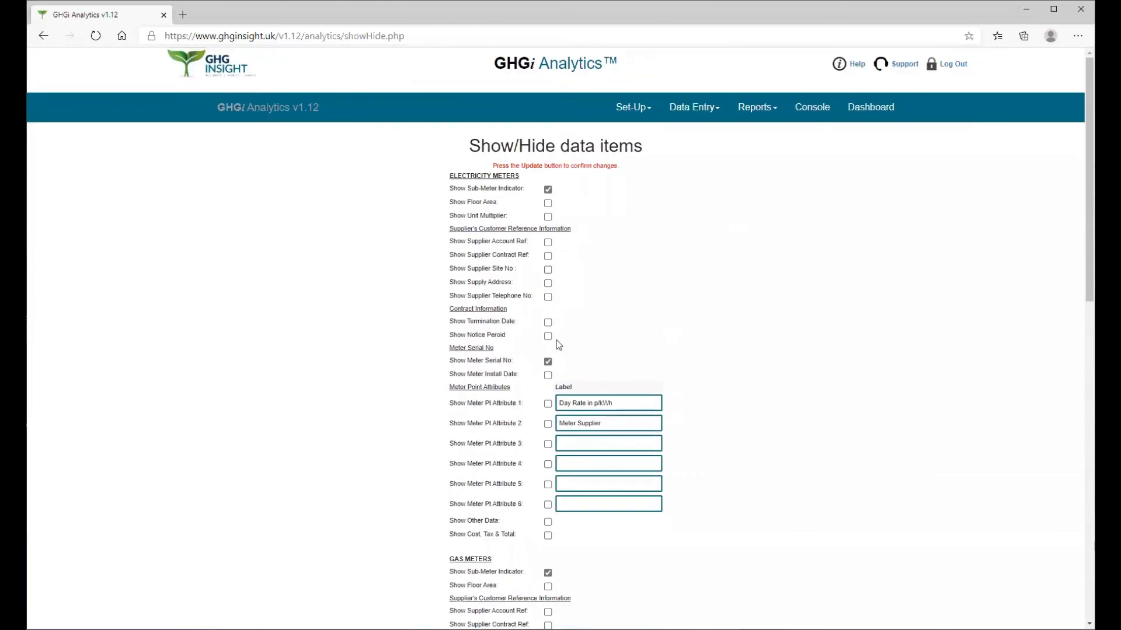
scroll(555, 345, "down", 7)
left_click(547, 150)
left_click(548, 175)
left_click(547, 189)
left_click(547, 202)
left_click(548, 217)
left_click(548, 230)
left_click(547, 255)
left_click(547, 269)
Step: Show the gas meters' install date, Meter Pt Attributes 1 to 6, Other Data and Cost, Tax & Total, then save the changes
left_click(548, 308)
left_click(547, 337)
left_click(547, 357)
left_click(548, 377)
left_click(548, 397)
left_click(547, 418)
left_click(547, 437)
left_click(547, 455)
left_click(547, 469)
scroll(636, 440, "down", 5)
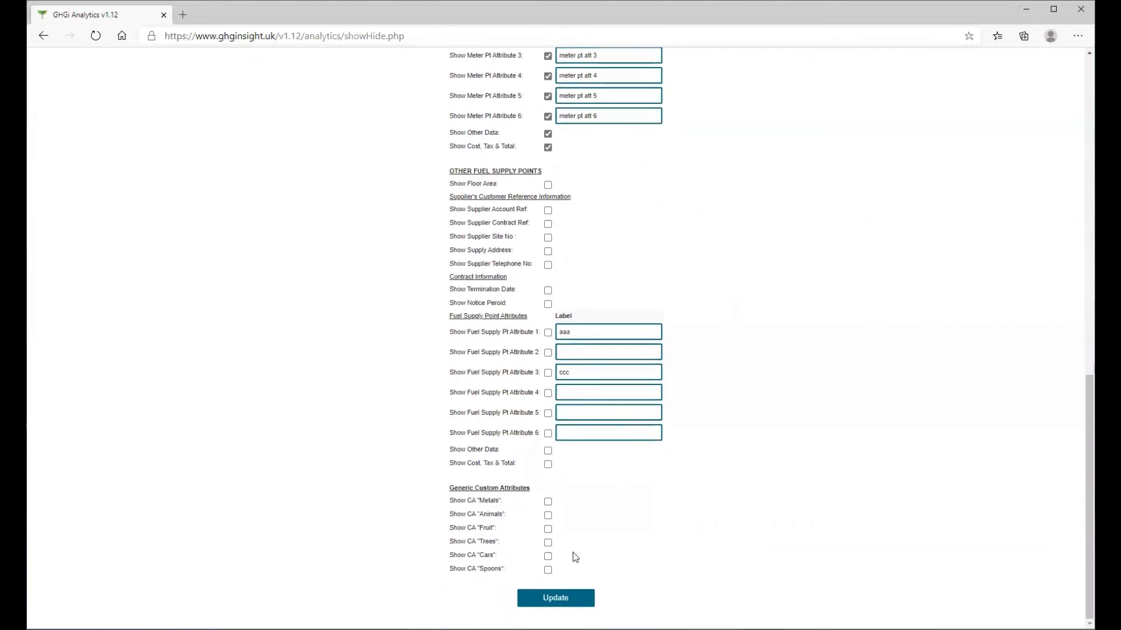
left_click(555, 598)
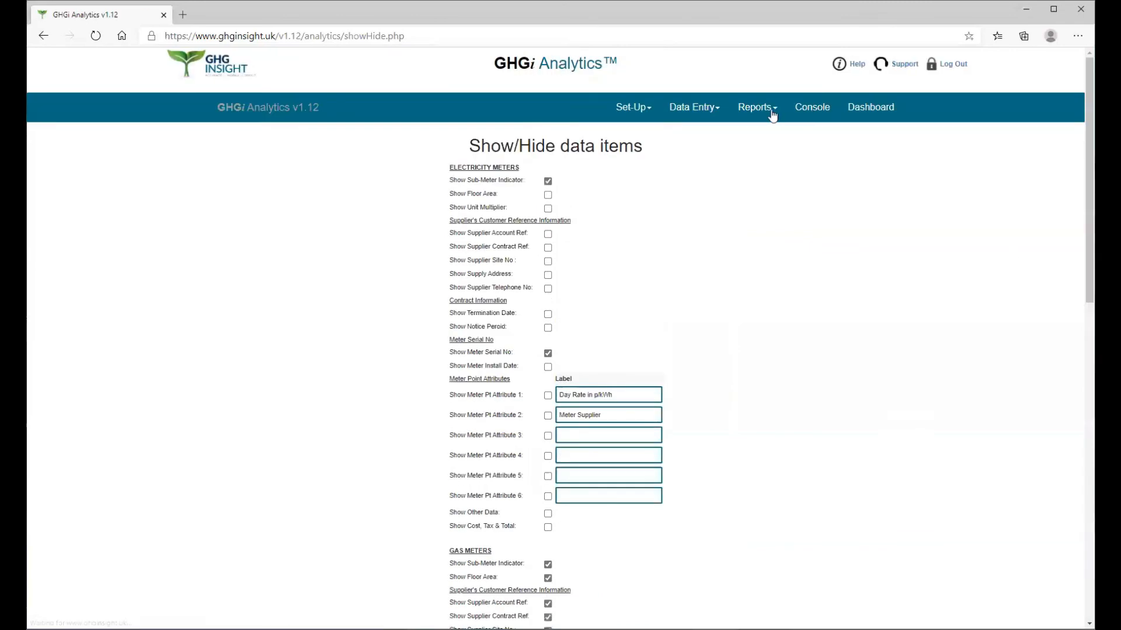
Step: Open the gas meter with site code SCSC for editing and examine the additional data fields on its form
left_click(642, 111)
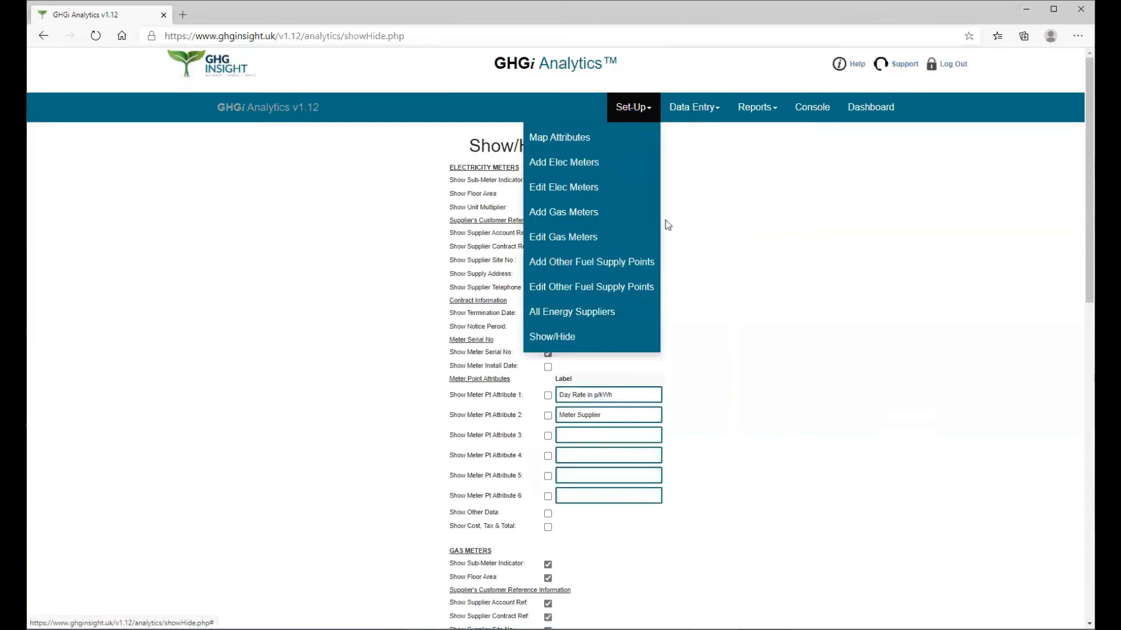
left_click(577, 243)
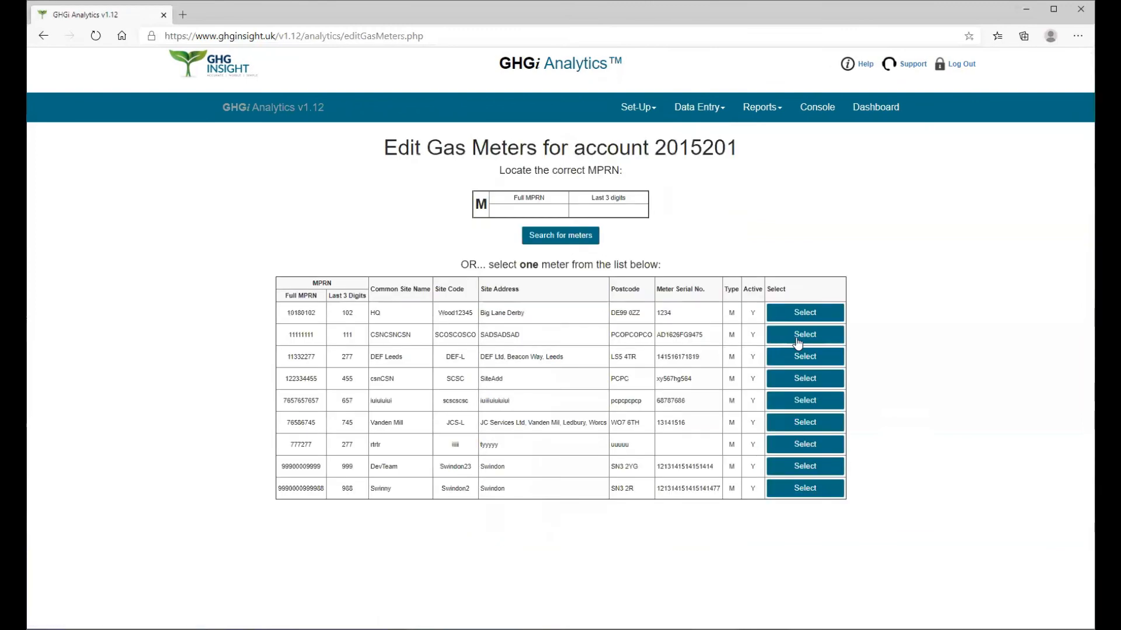
left_click(806, 381)
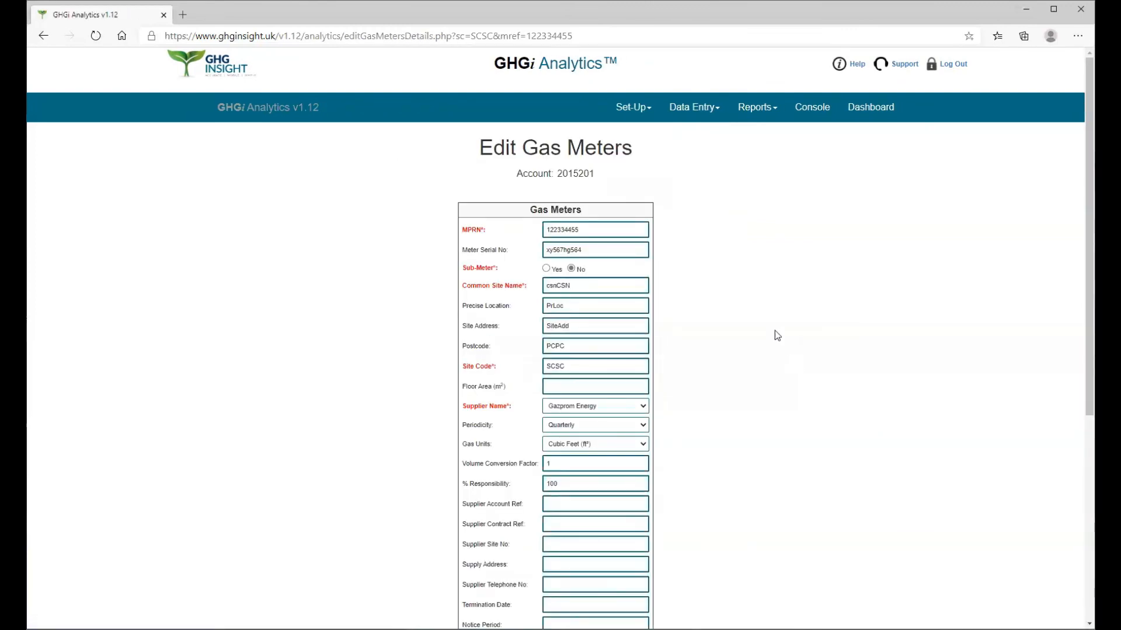
scroll(769, 327, "down", 6)
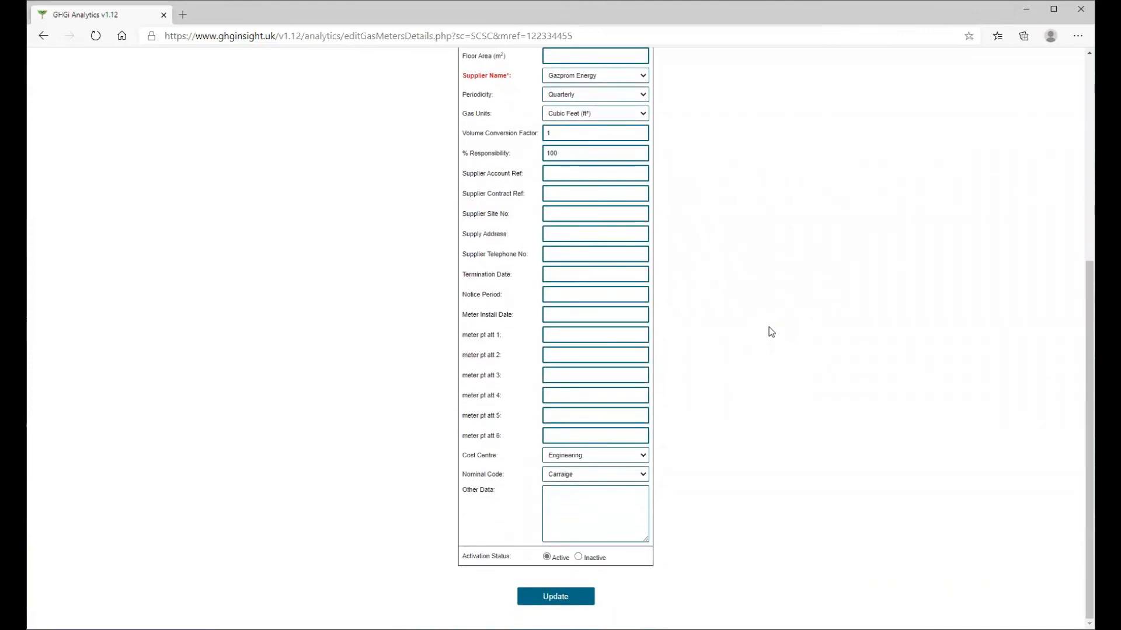
scroll(768, 328, "up", 3)
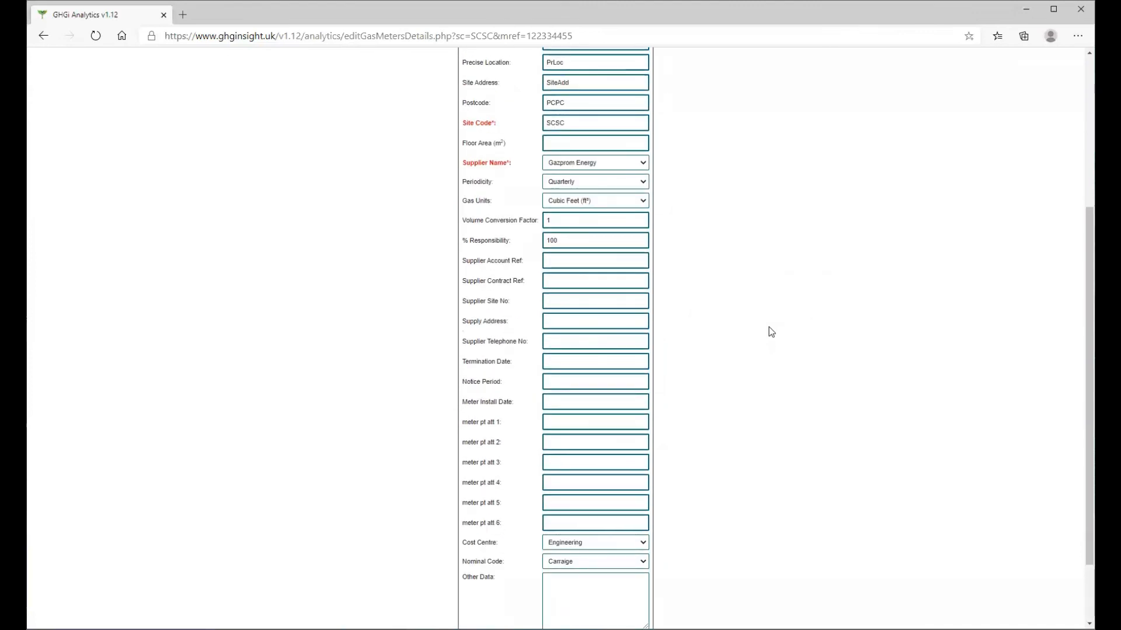
scroll(769, 328, "up", 2)
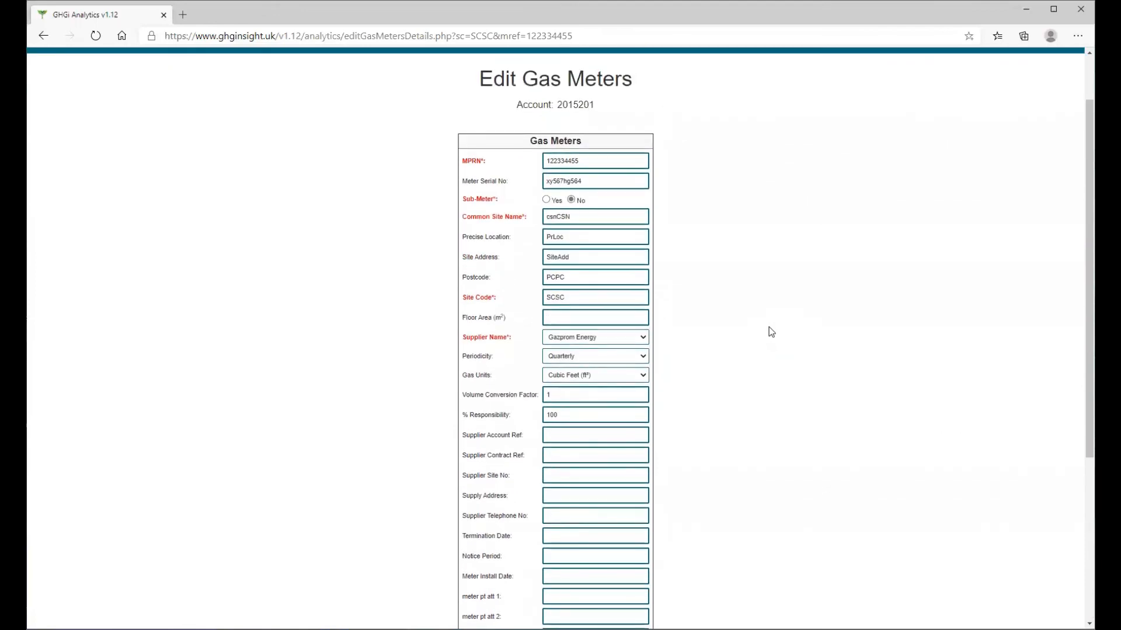
scroll(769, 327, "up", 1)
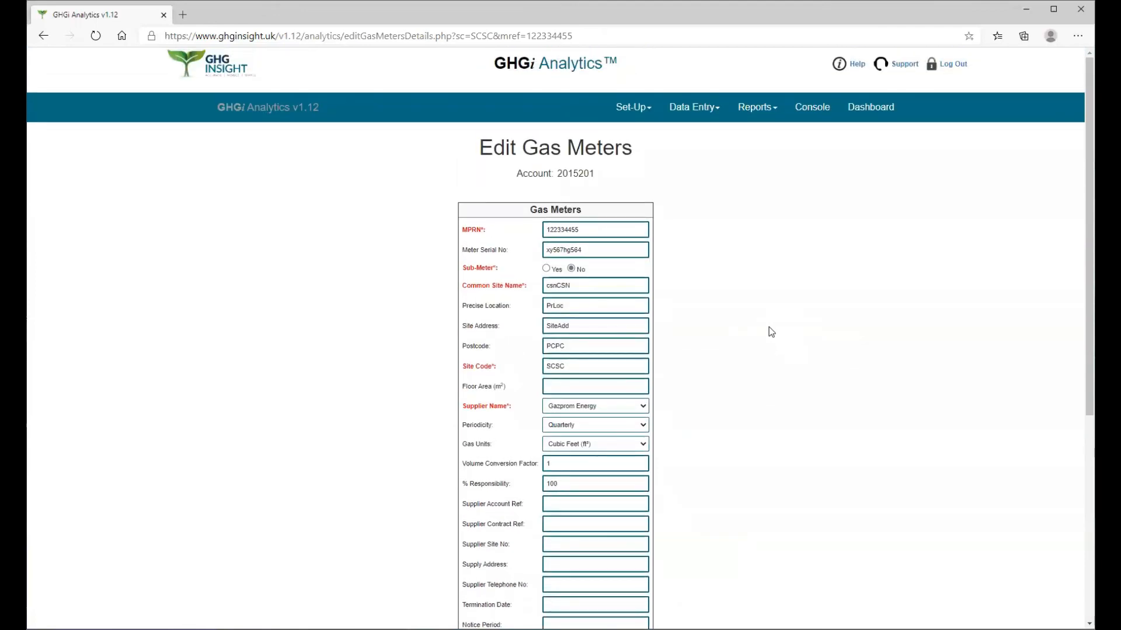